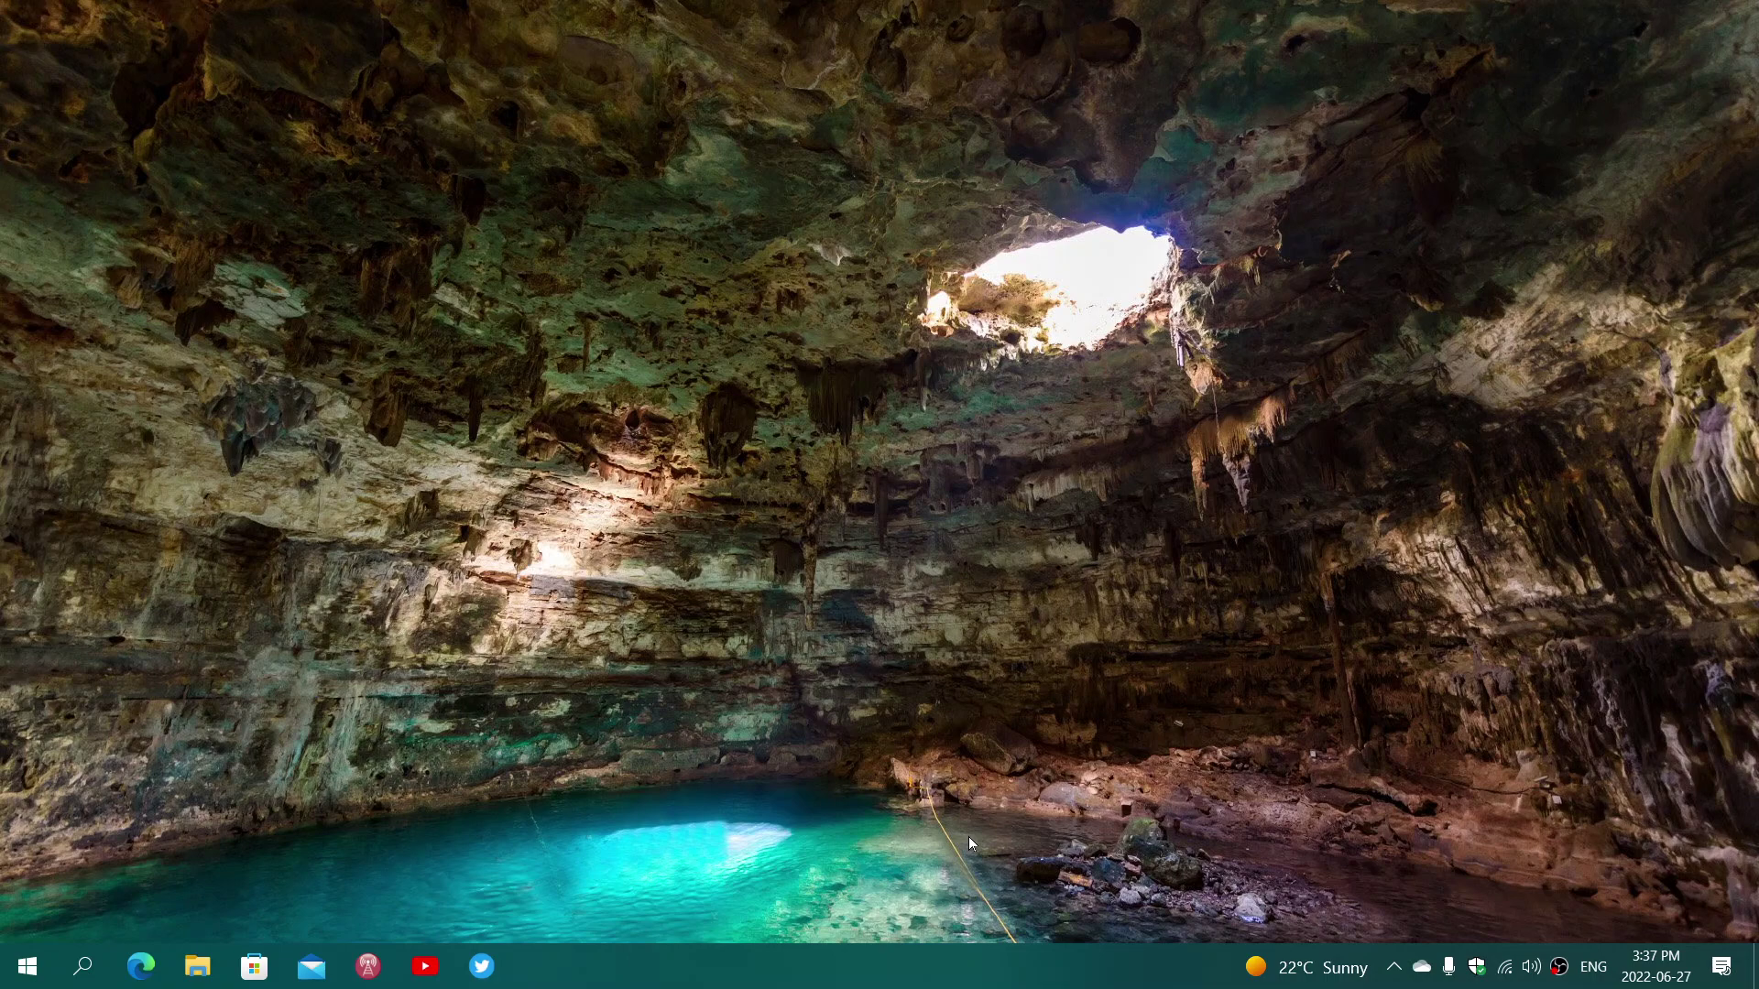
Launch Task Manager from the taskbar's right-click menu.
right_click(895, 975)
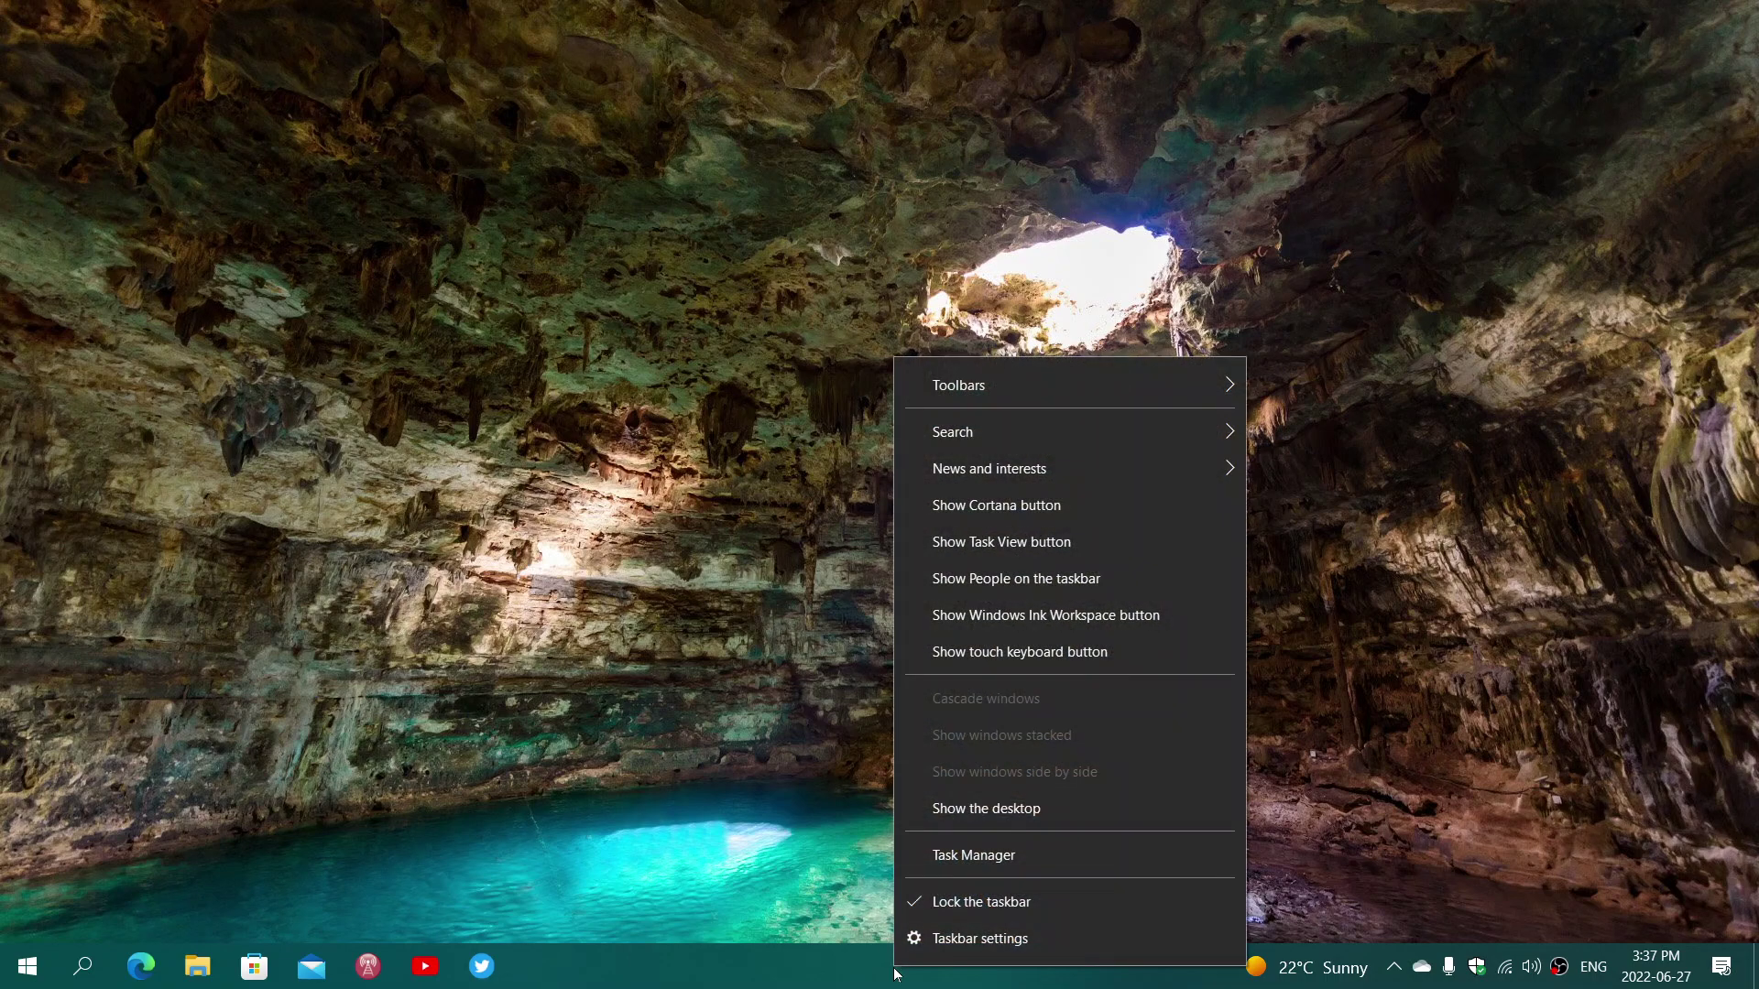
click(977, 855)
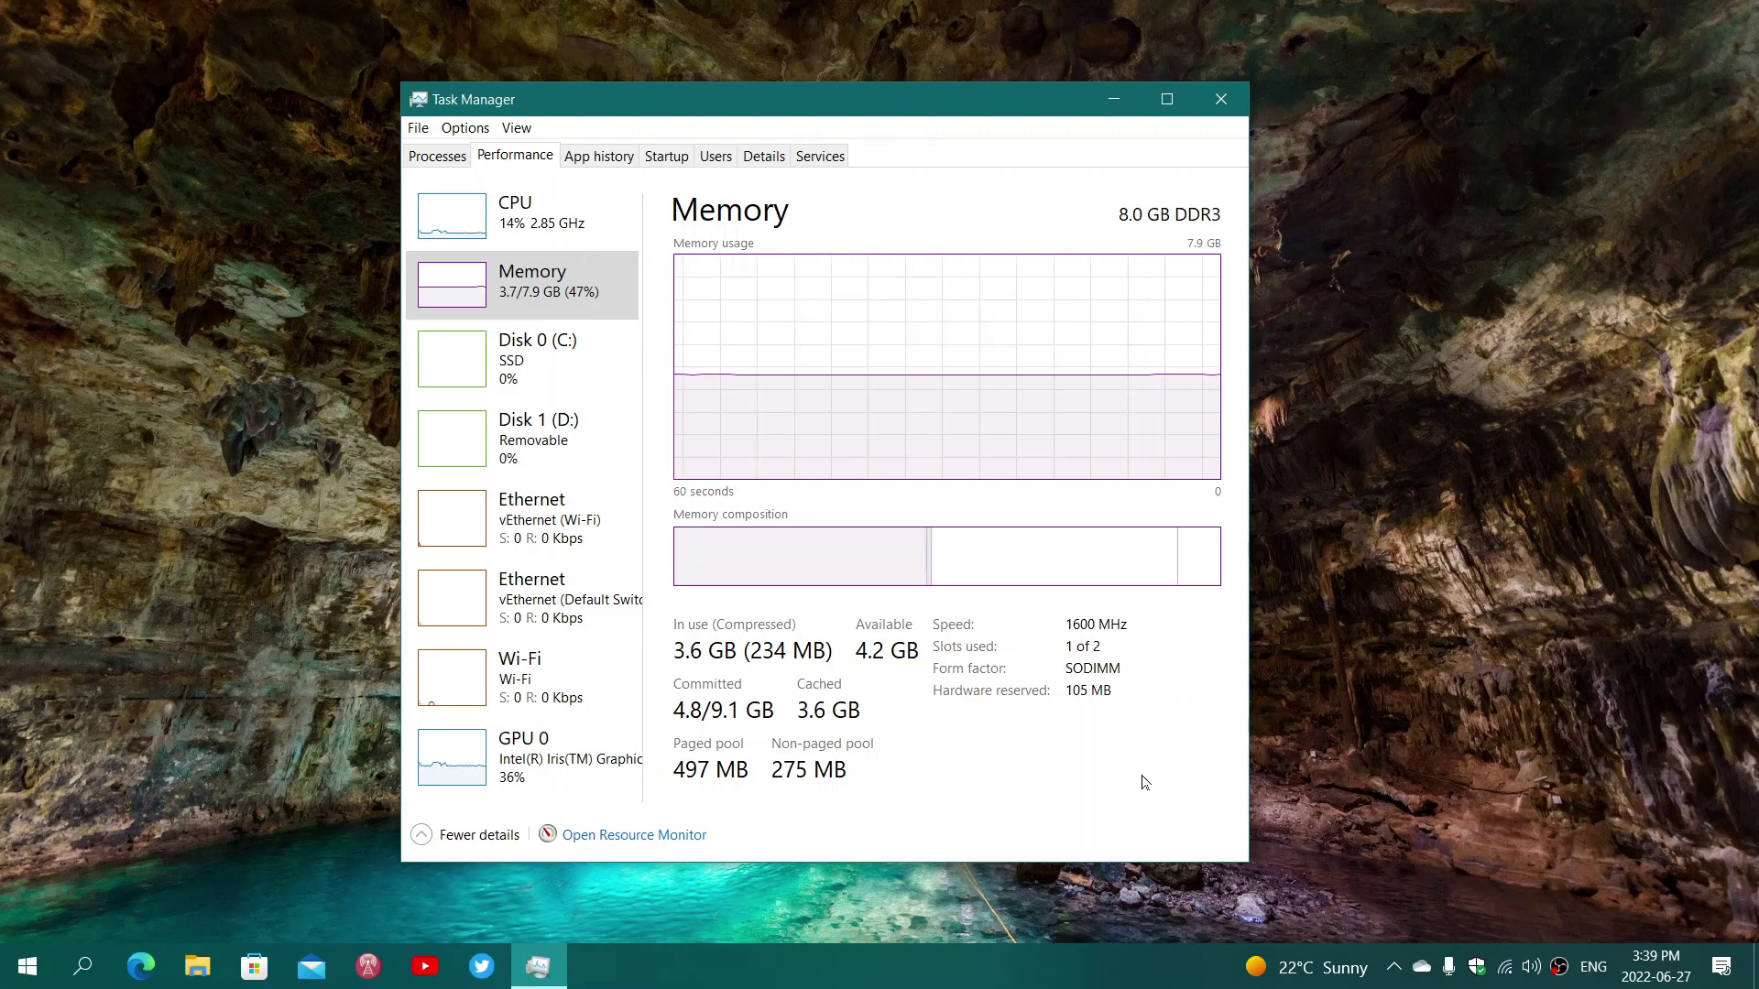
key(alt)
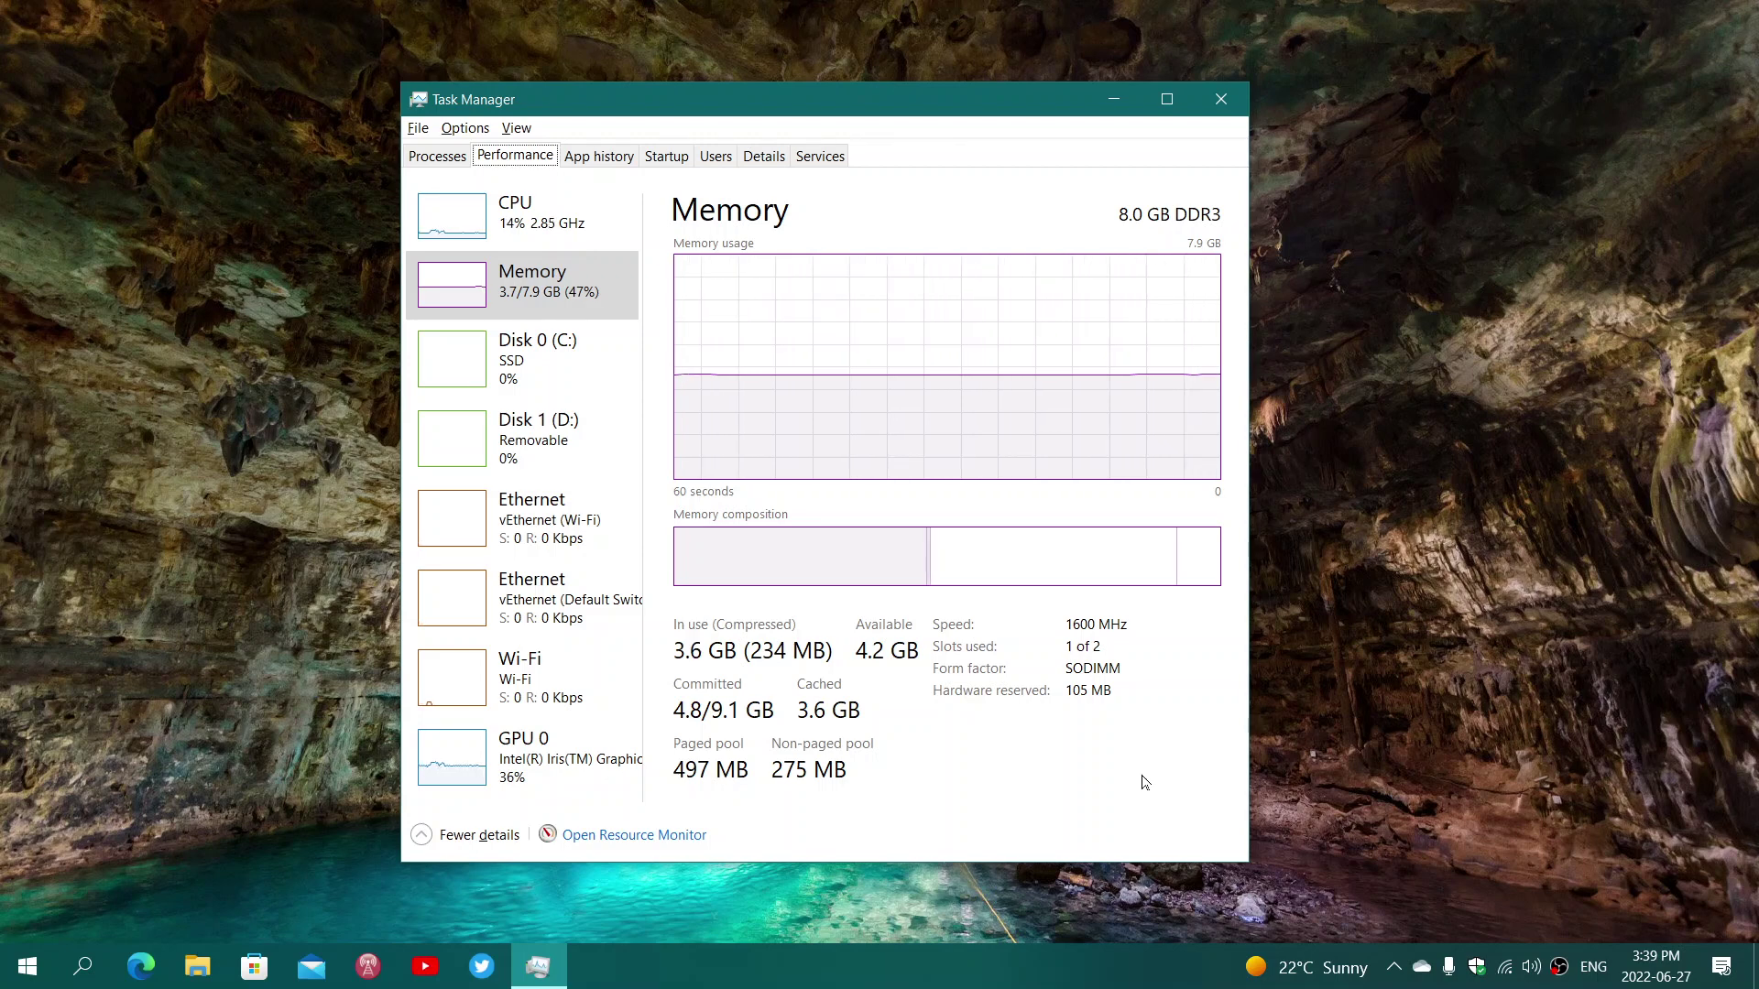